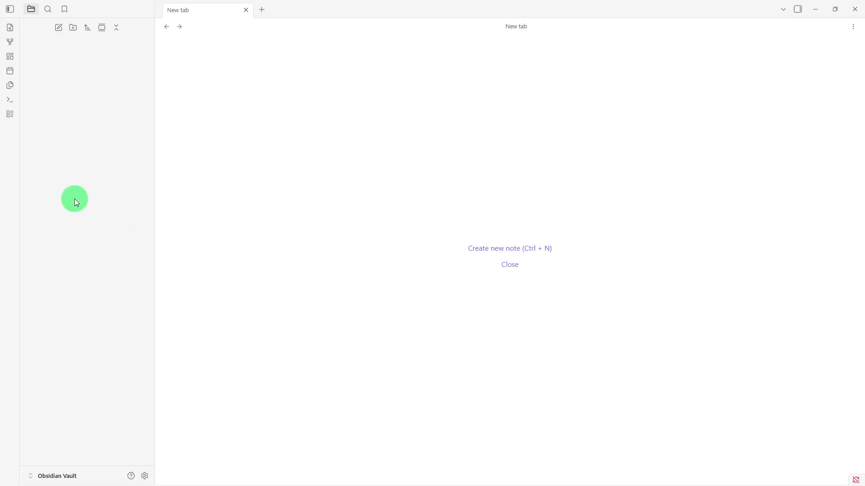
Step: Create a new folder named Notes in the vault
right_click(77, 202)
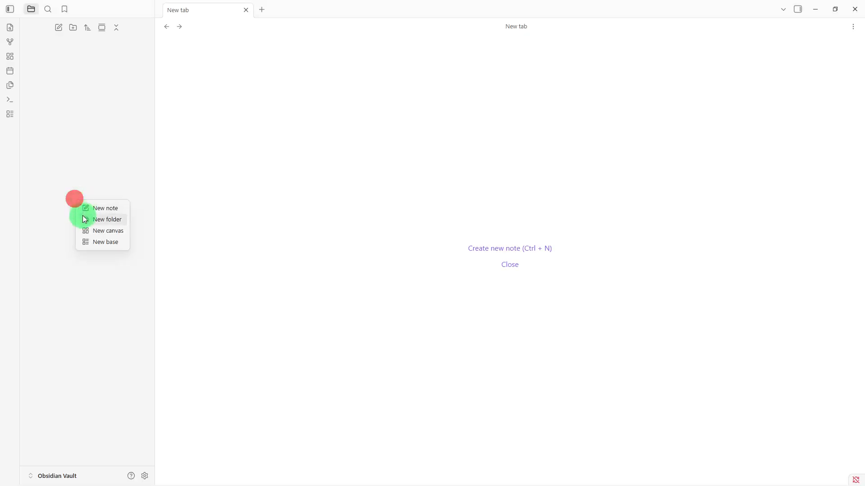
left_click(85, 220)
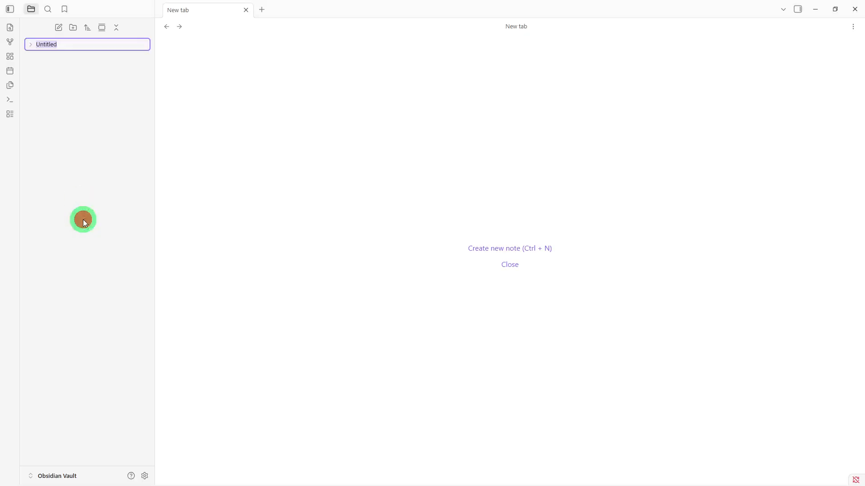
key("BackSpace")
type("Notes")
key("Return")
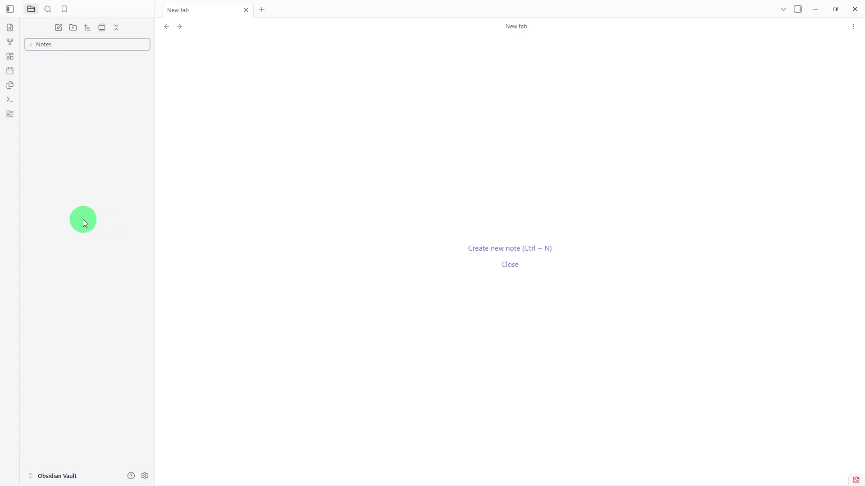
Step: Create a second vault folder named Projects at the same level as Notes
right_click(83, 220)
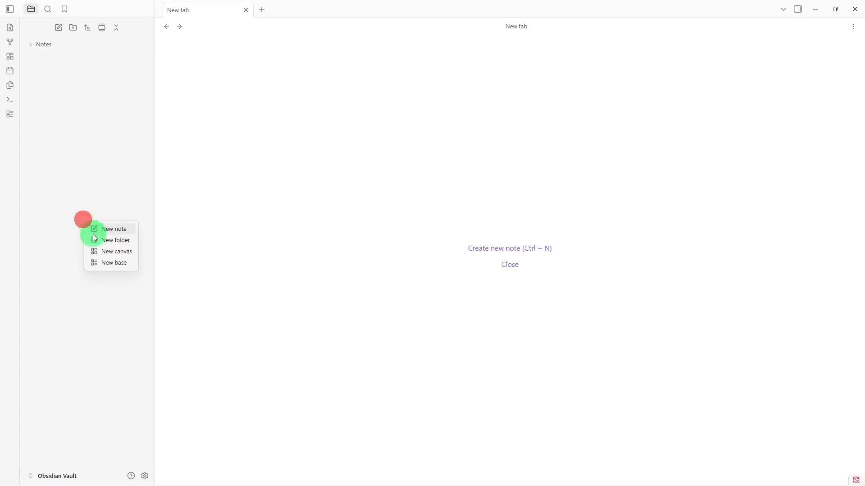
left_click(96, 240)
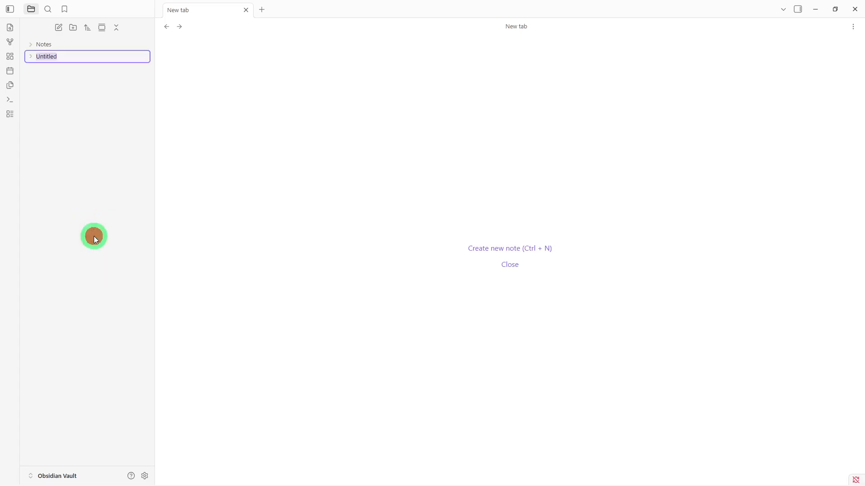
type("Projects")
key("Return")
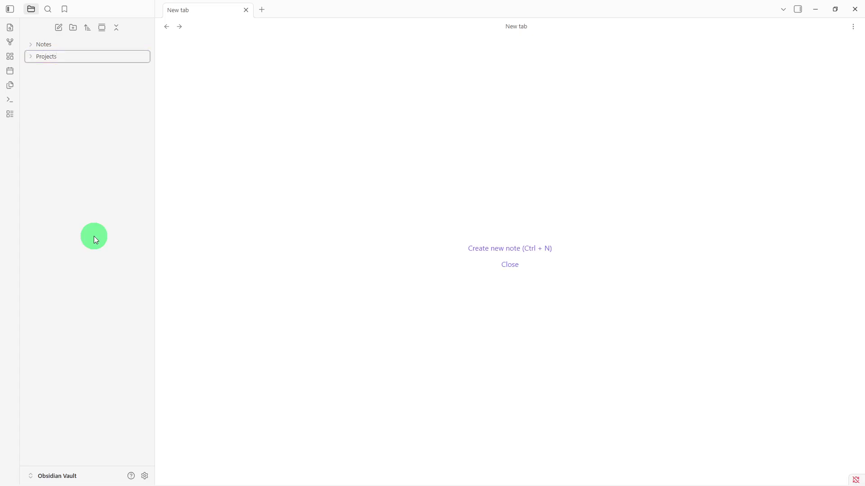
Step: Create a third top-level vault folder named Resources
right_click(96, 240)
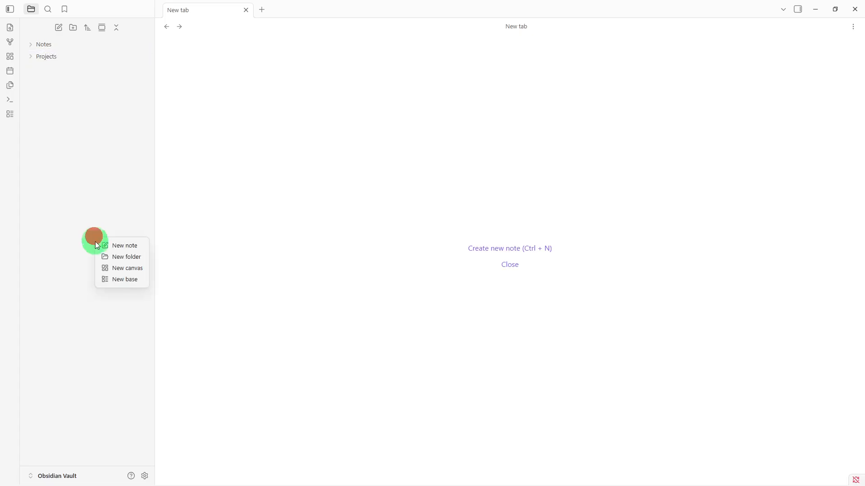
left_click(114, 260)
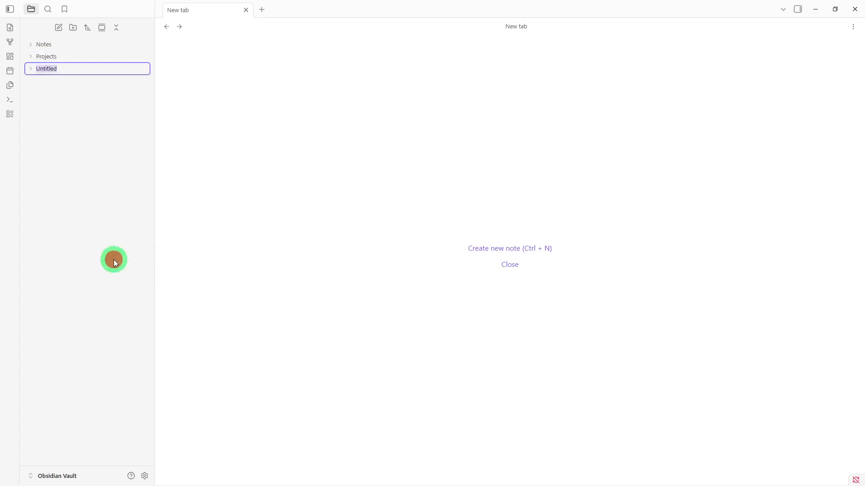
key("BackSpace")
type("Resources")
key("Return")
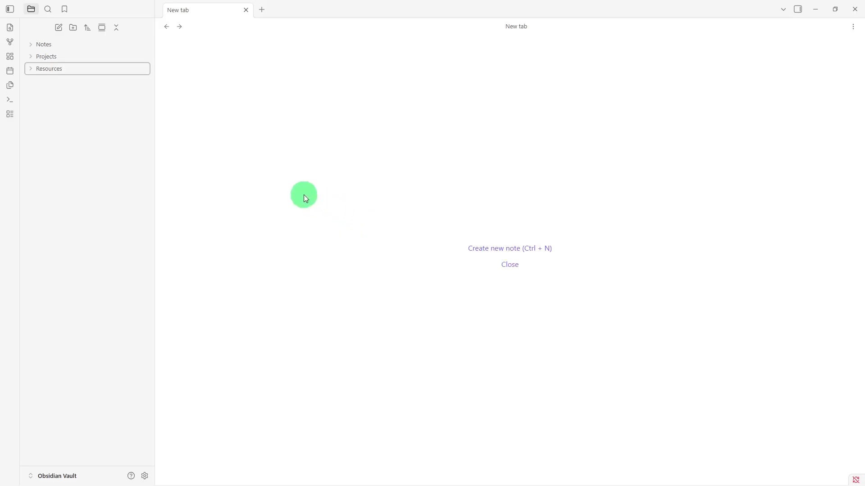
Step: Create a new note in the vault root and title it Workspace Dashboard
right_click(130, 130)
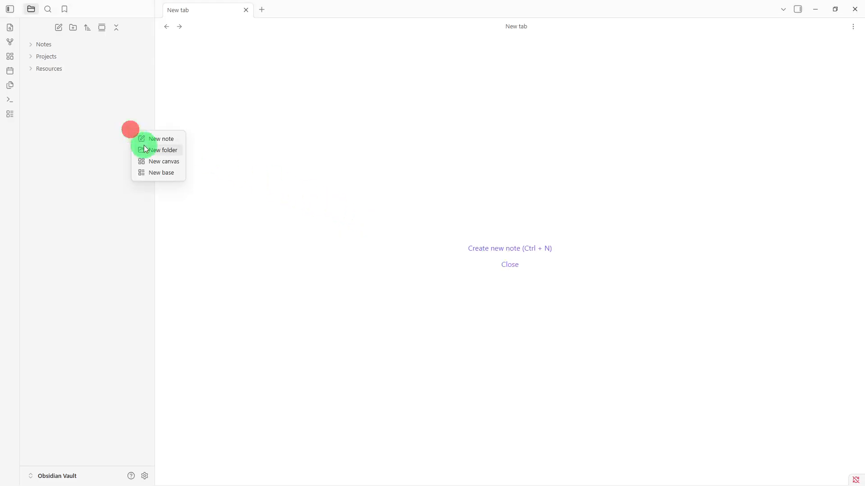
left_click(158, 140)
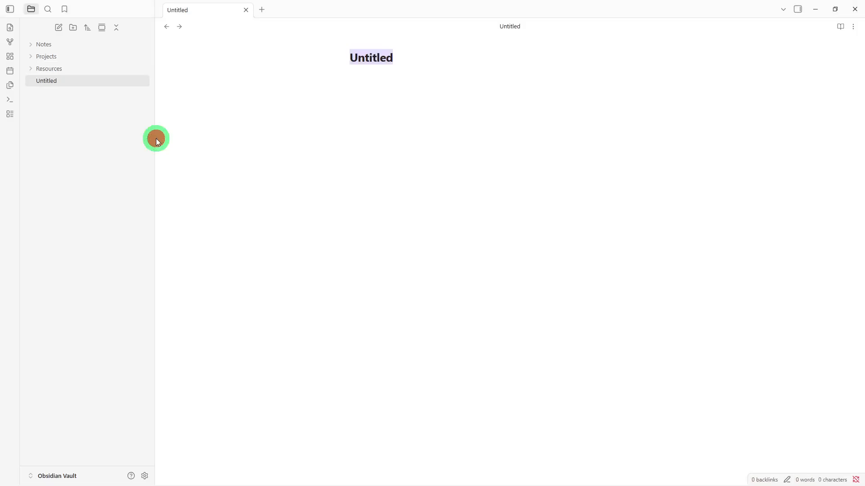
type("WPr")
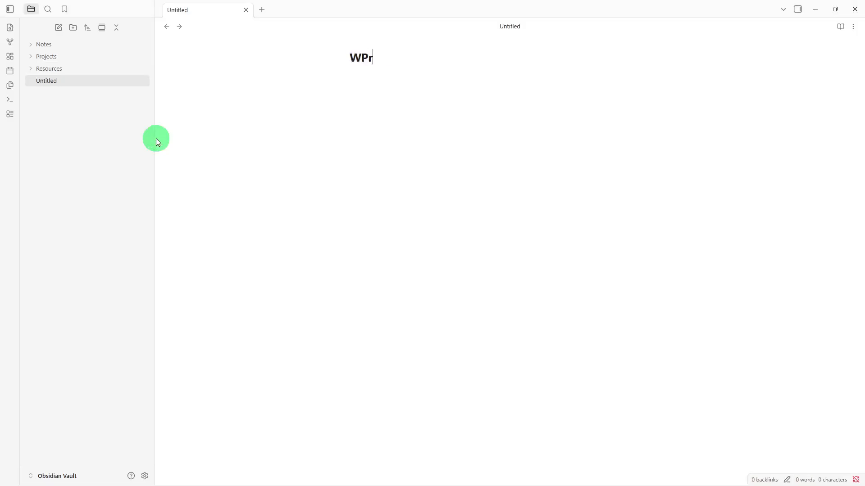
key("BackSpace")
key("BackSpace")
type("orkspace Dashba")
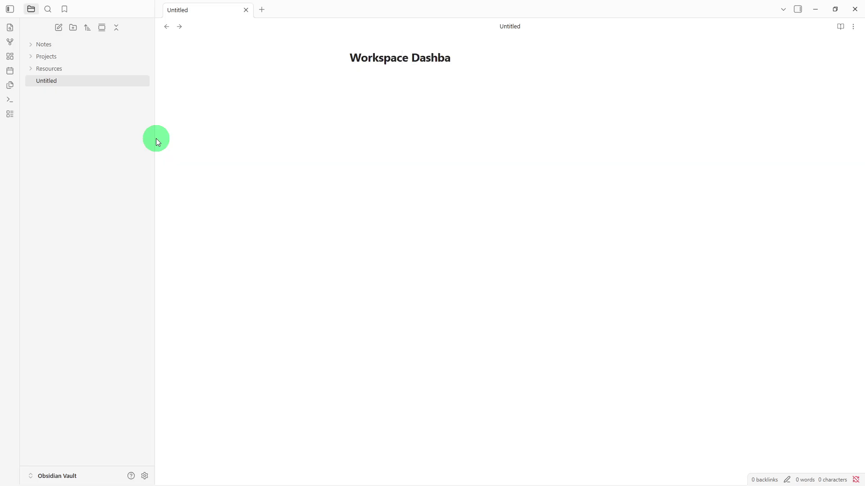
key("BackSpace")
type("oard")
key("Return")
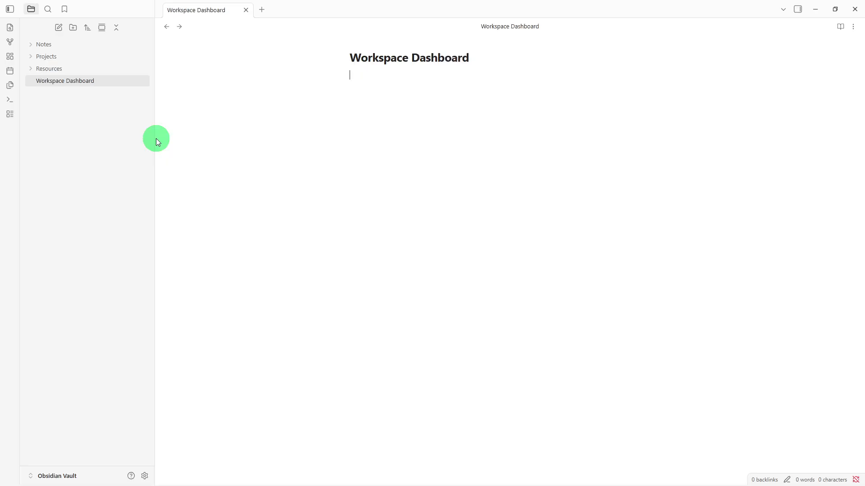
Step: Add level-two headings Today's Focus, Recent Notes, Active Projects, Resources, Quick Links and Notes, each followed by a dash, and move the note into the Notes folder
type("## Today's Focus -   ## Recent Notes -   ## Active Projects -   ## Resources -   ## Quick Links -   ## Notes -")
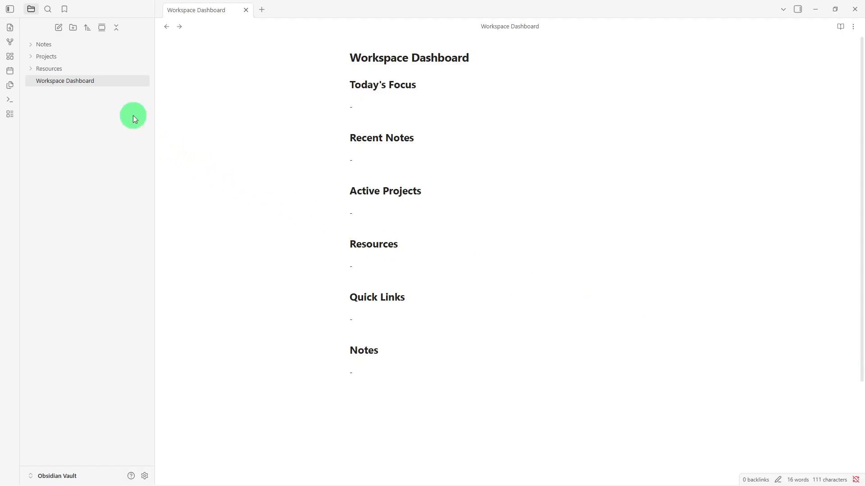
left_click_drag(109, 84, 115, 46)
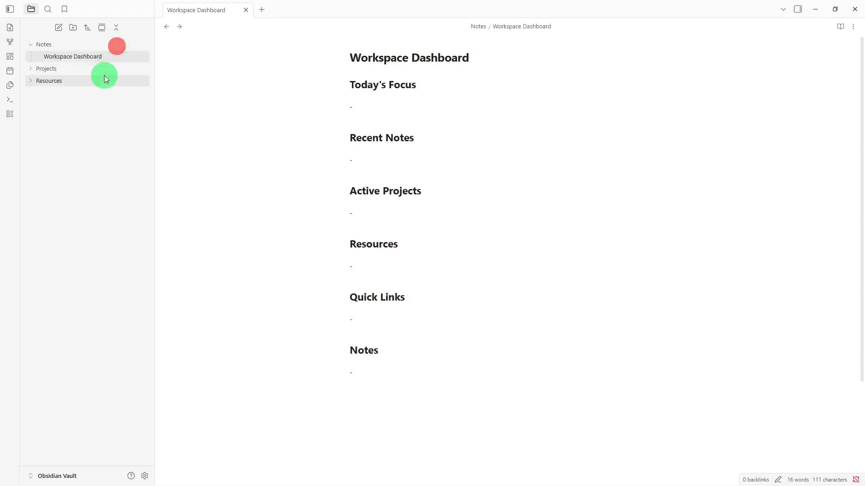
left_click(104, 76)
left_click(111, 70)
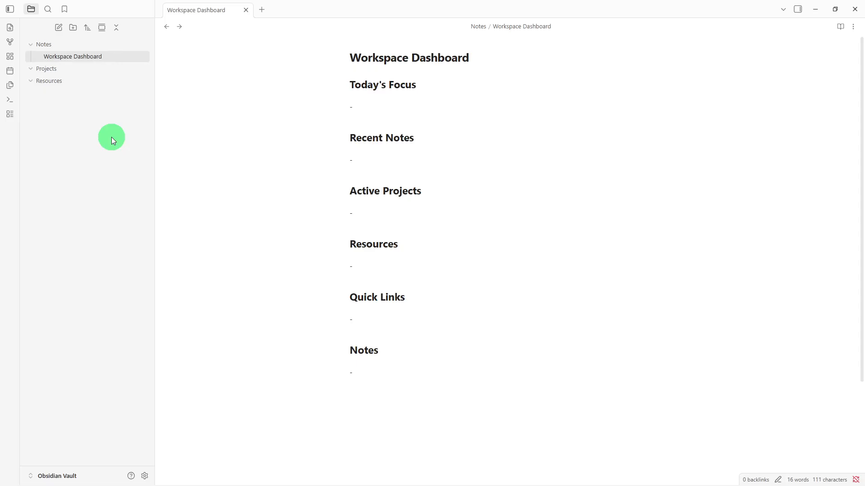
Step: Create another note in the vault root and title it Active Projects
right_click(112, 139)
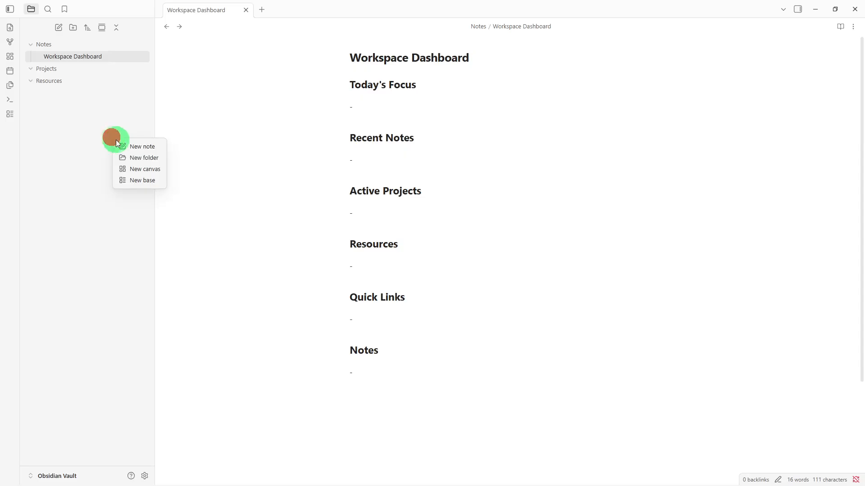
left_click(126, 146)
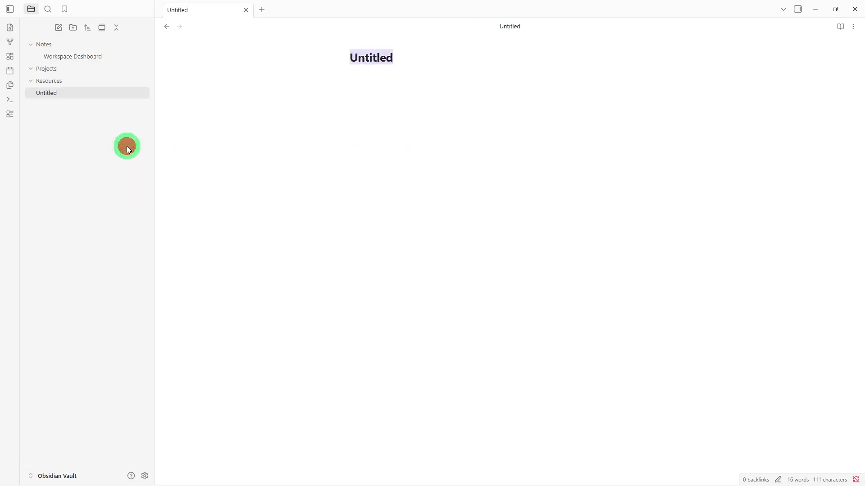
key("BackSpace")
type("Act")
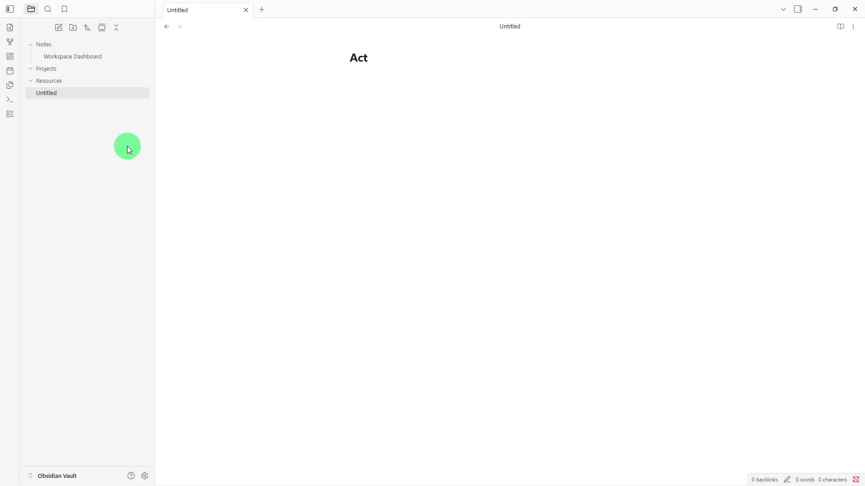
type("ive Projects")
key("Return")
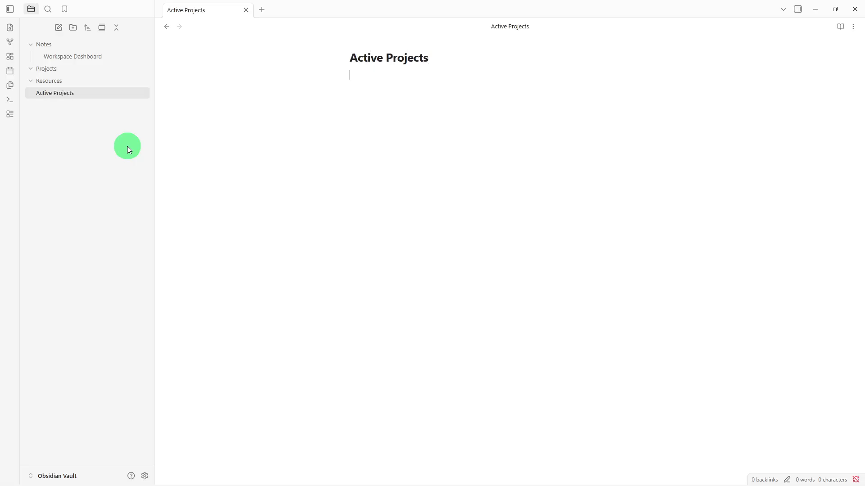
Step: Add level-two headings Current Projects, Next Actions, Deadlines, Progress Updates and Related Notes, each followed by a dash, and move the note into the Projects folder
type("## Current Projects -   ## Next Actions -   ## Deadlines -   ## Progress Updates -   ## Related Notes -")
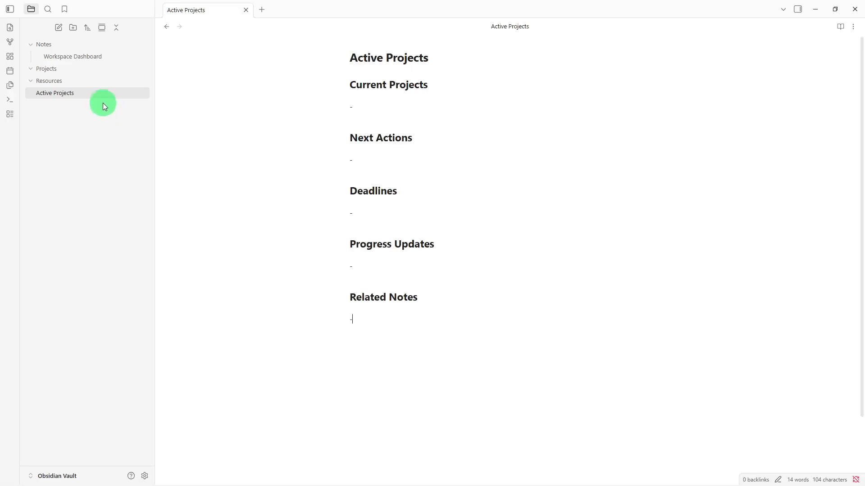
left_click_drag(105, 96, 116, 68)
left_click(116, 68)
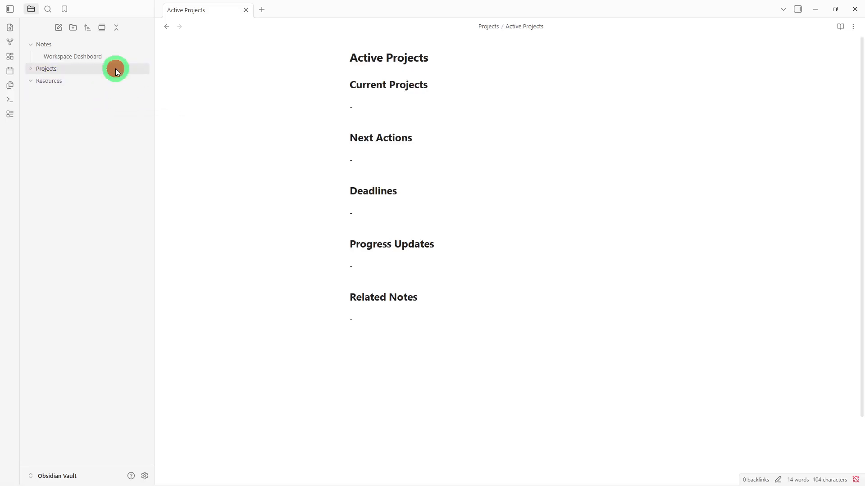
left_click(115, 68)
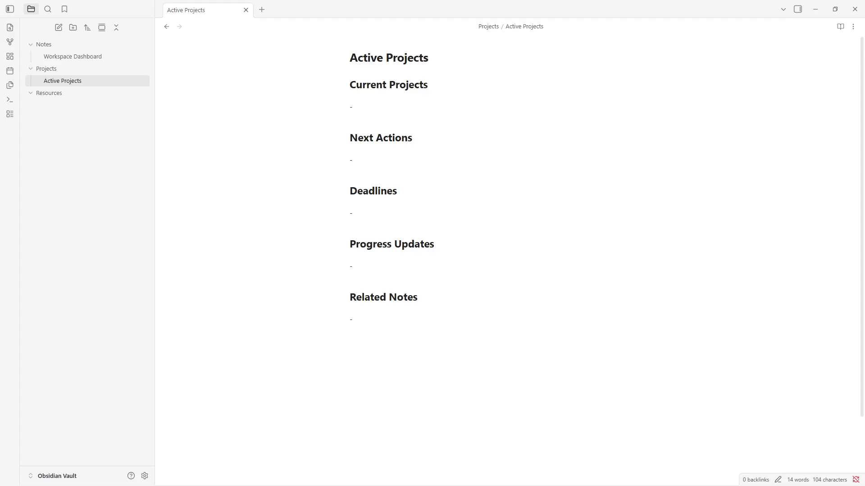
Step: Create a third note in the vault root and title it Resource Library
right_click(136, 179)
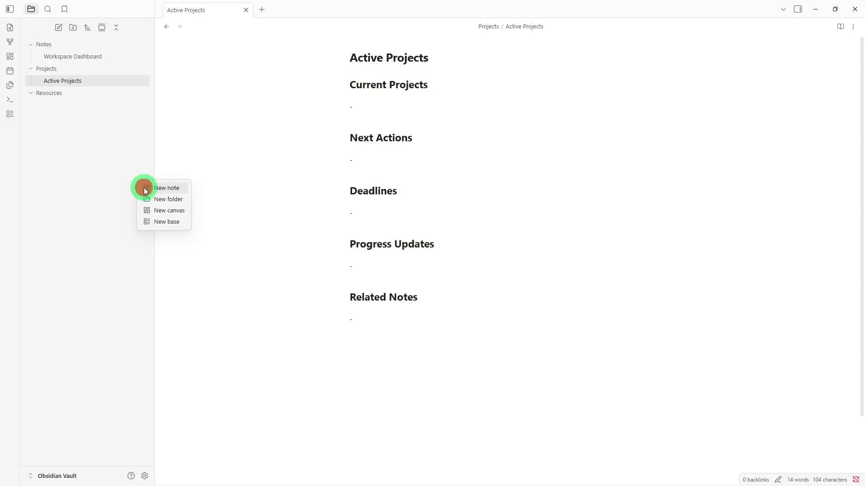
left_click(145, 189)
key("BackSpace")
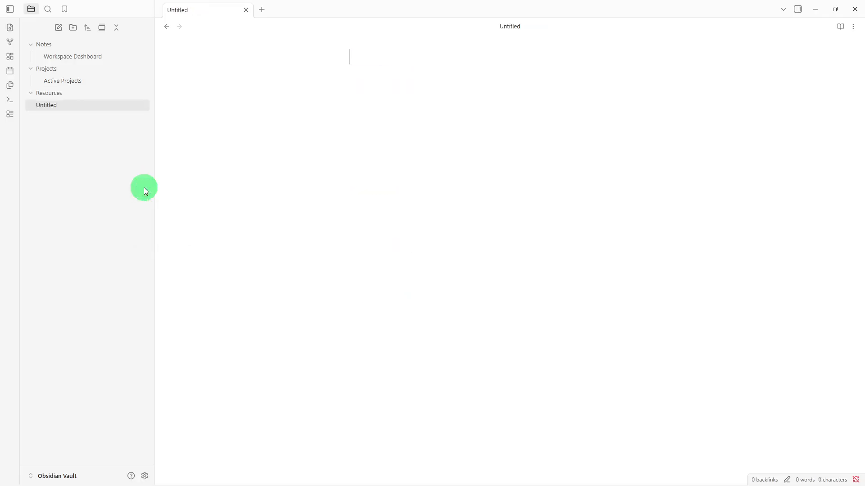
type("Resource Library")
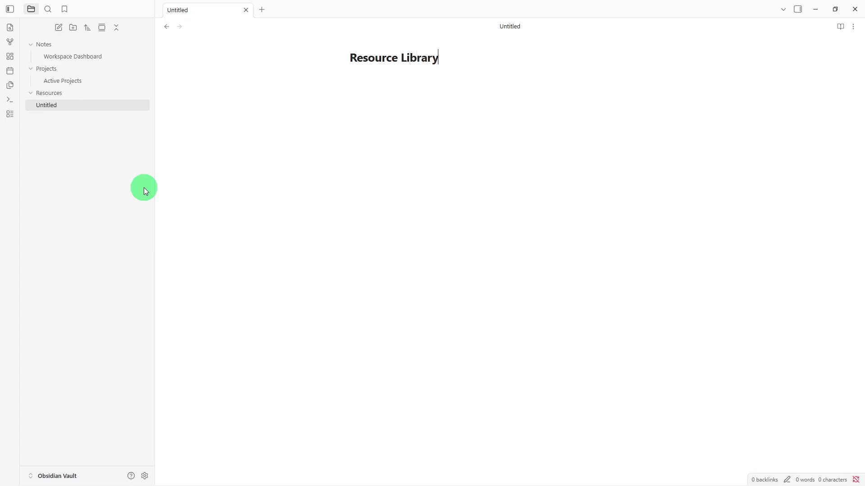
key("Return")
Step: Add level-two headings Reference Notes, Templates, Useful Links, Documents and Notes, each followed by a dash, and move the note into the Resources folder
type("## Reference Notes -   ## Templates -   ## Useful Links -   ## Documents -   ## Notes -")
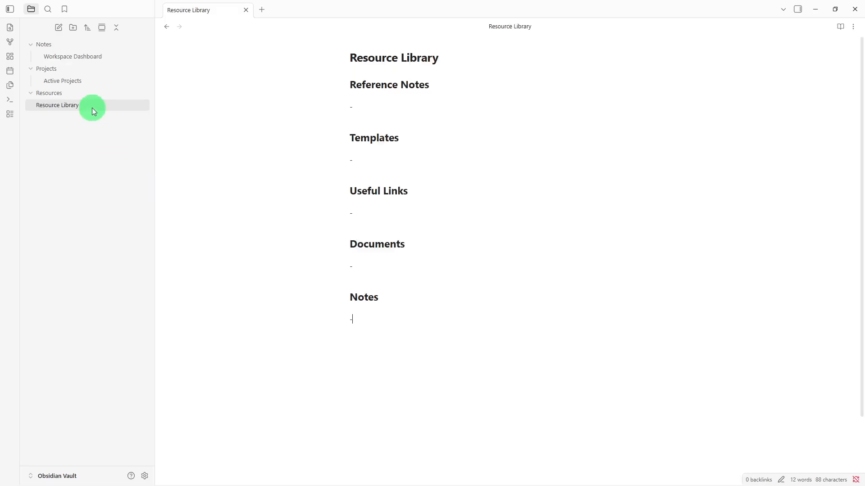
left_click_drag(92, 107, 93, 95)
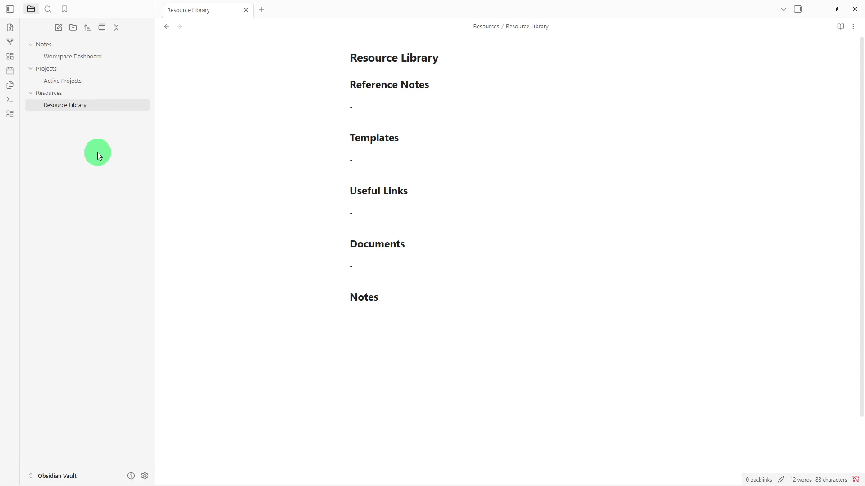
Step: Insert internal links to the Active Projects and Workspace Dashboard notes on separate lines at the end of the Resource Library note
left_click(367, 363)
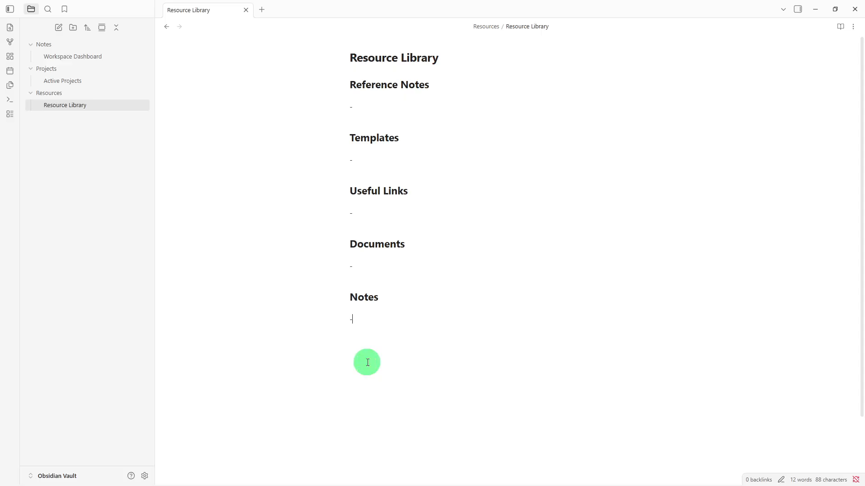
key("Return")
type("[[")
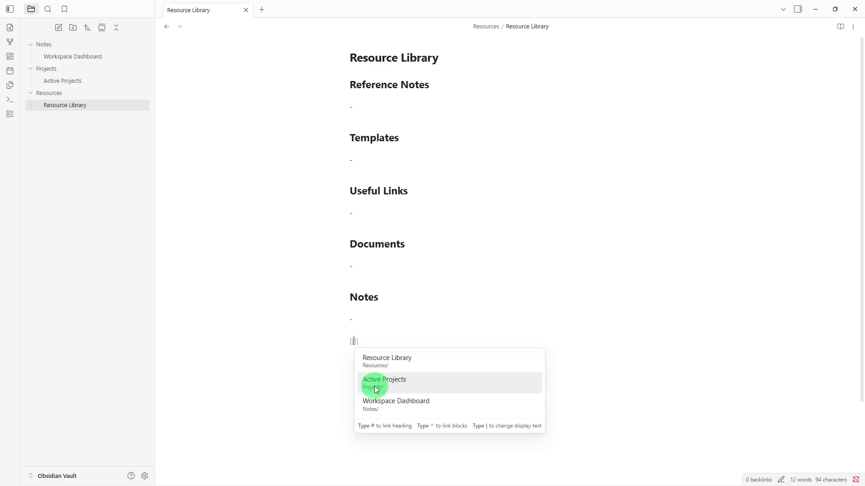
left_click(374, 383)
key("Return")
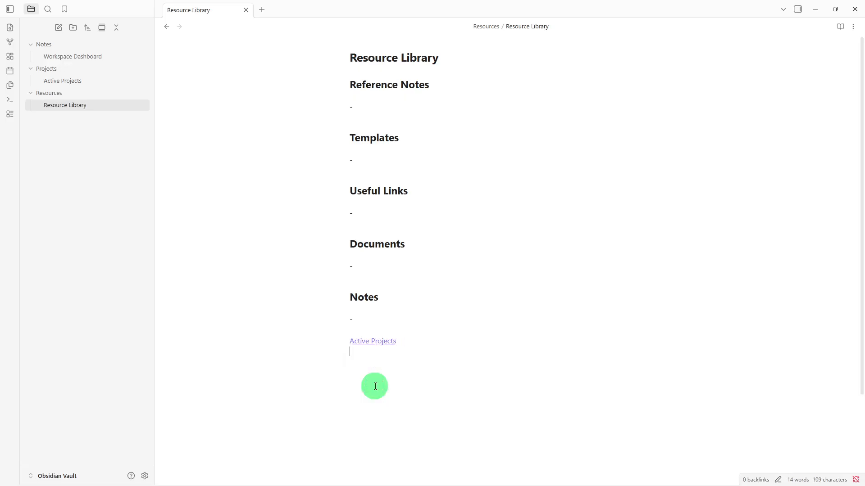
type("[[")
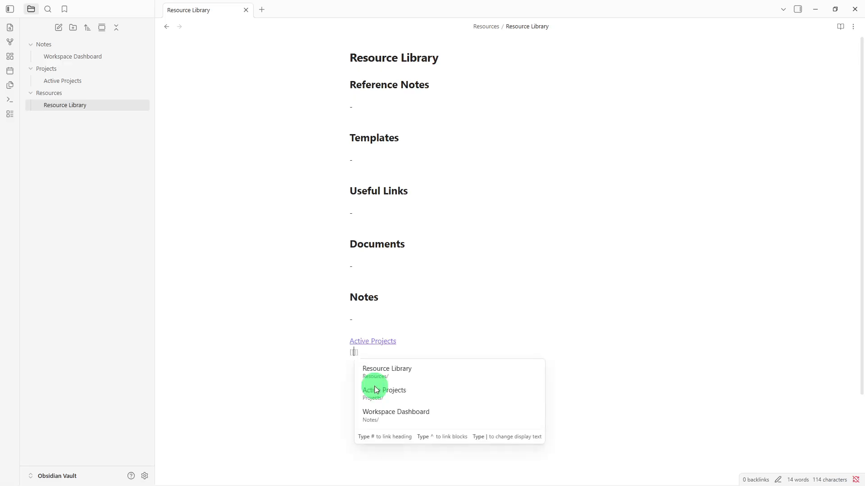
left_click(393, 422)
key("Return")
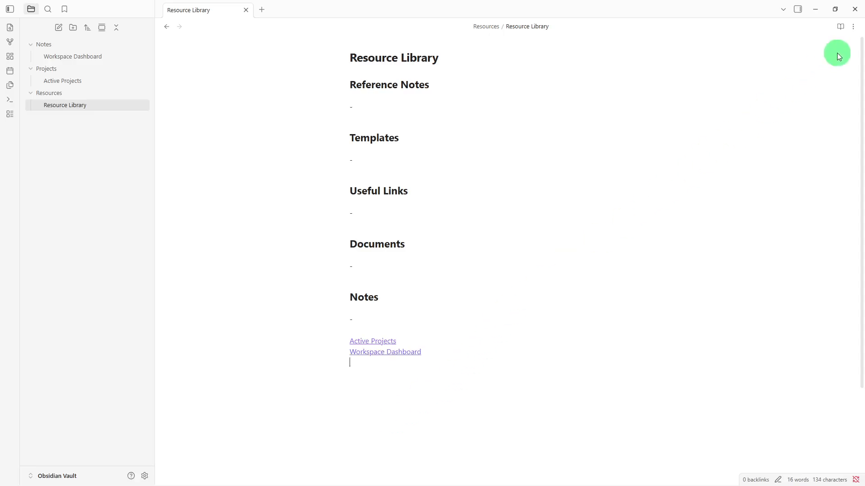
Step: Add a tags property to the Resource Library note and give it the tag resource
left_click(853, 27)
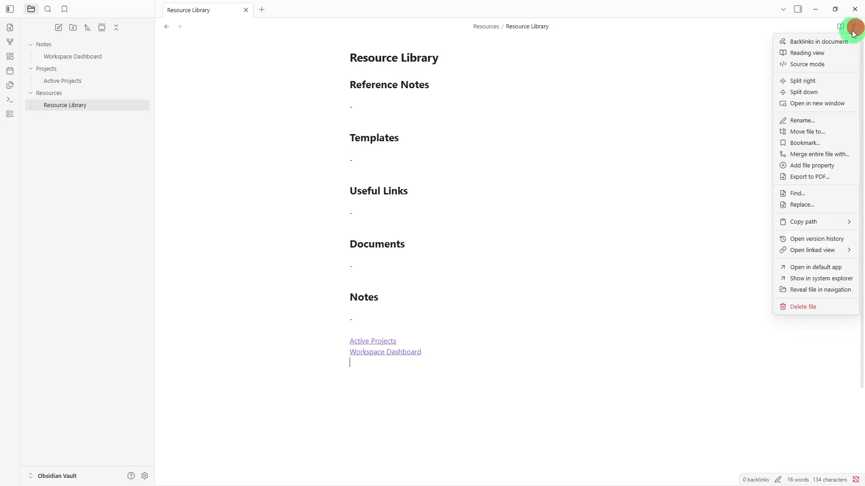
left_click(818, 171)
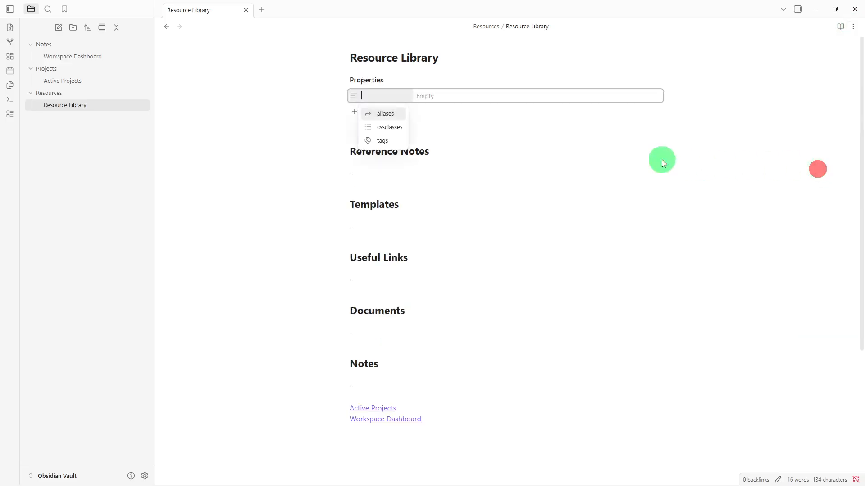
left_click(372, 143)
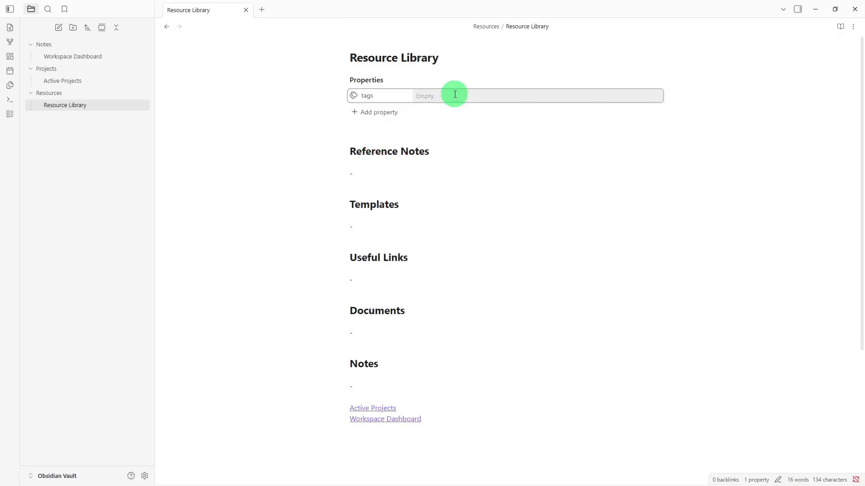
type("resource")
key("Return")
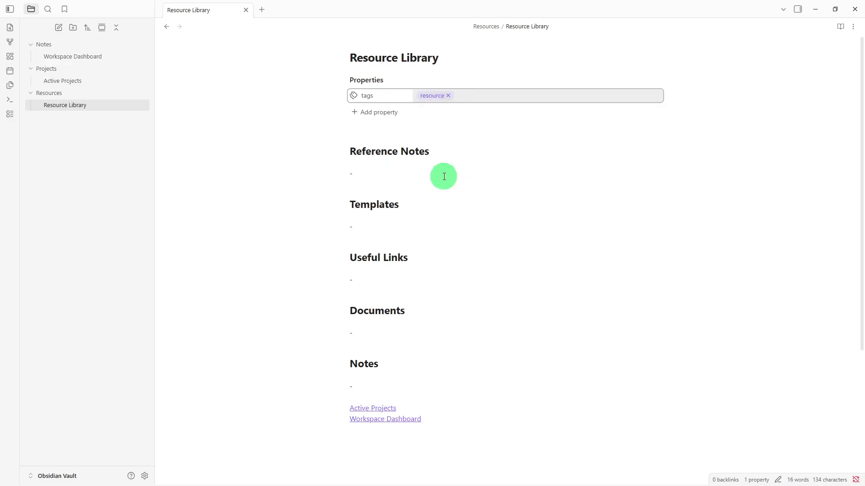
Step: Insert the inline tag #reference on the empty line above the Active Projects link in the Resource Library note
left_click(437, 397)
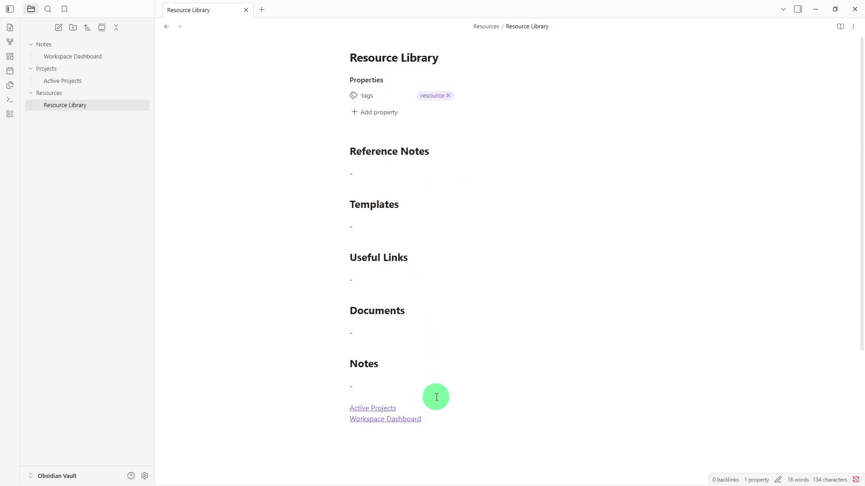
type("#")
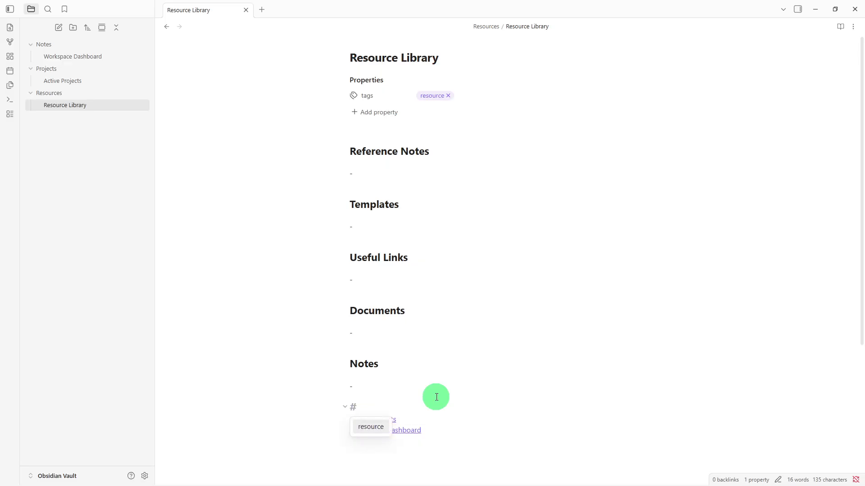
type("refer")
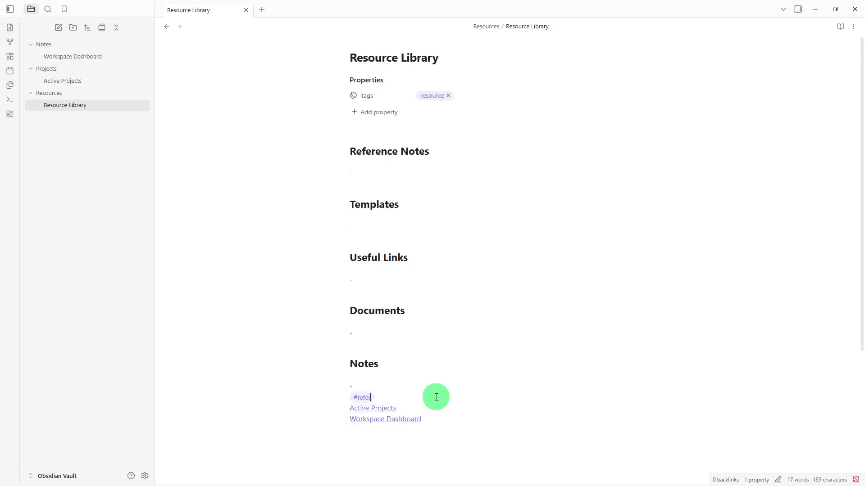
type("emc")
key("BackSpace")
key("BackSpace")
key("BackSpace")
type("enc")
key("BackSpace")
key("BackSpace")
type("ce")
left_click(472, 397)
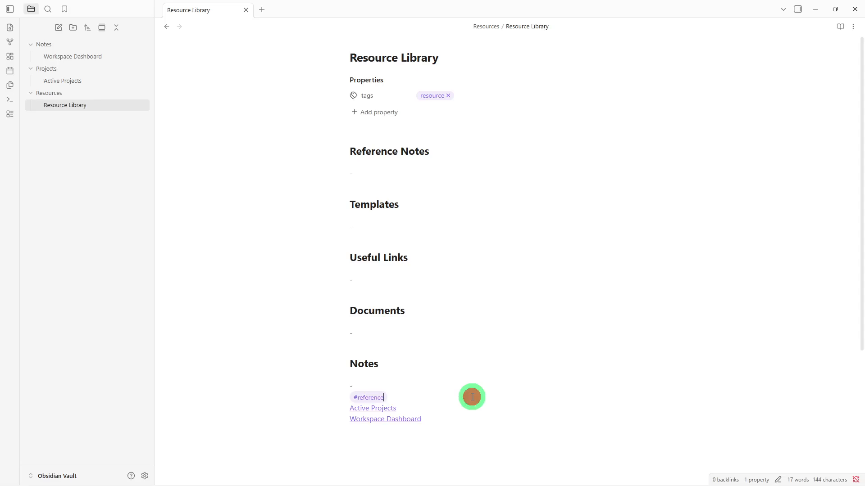
left_click(467, 406)
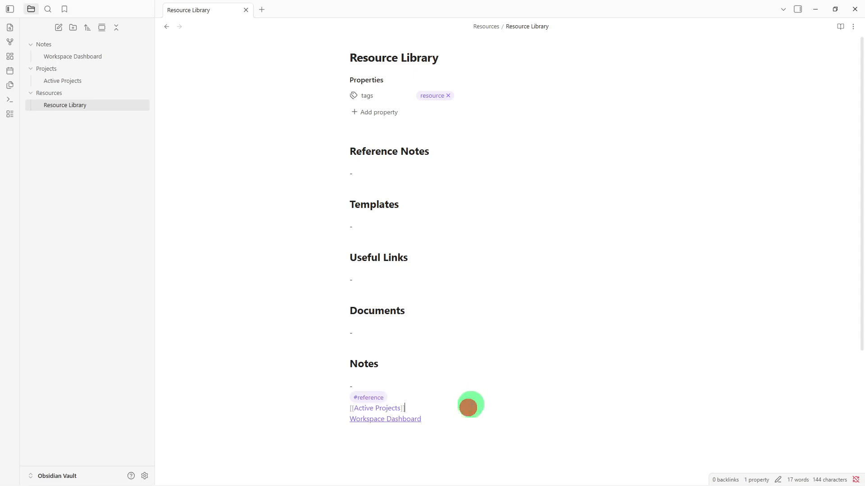
left_click(474, 398)
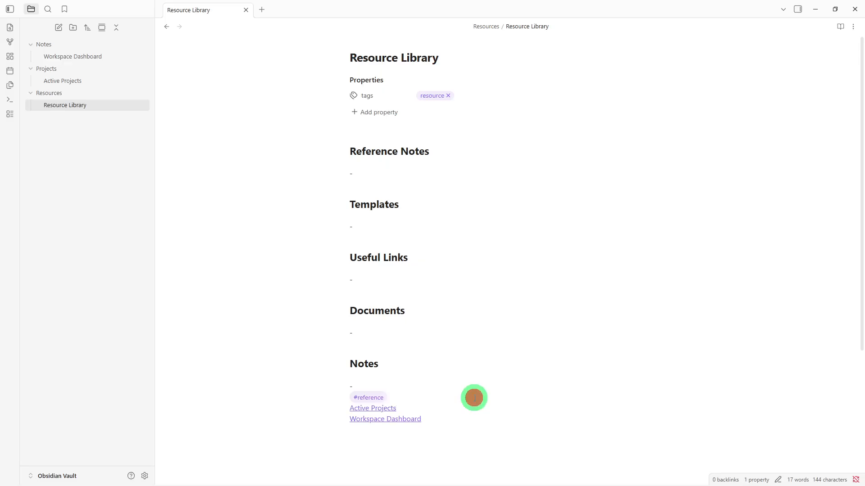